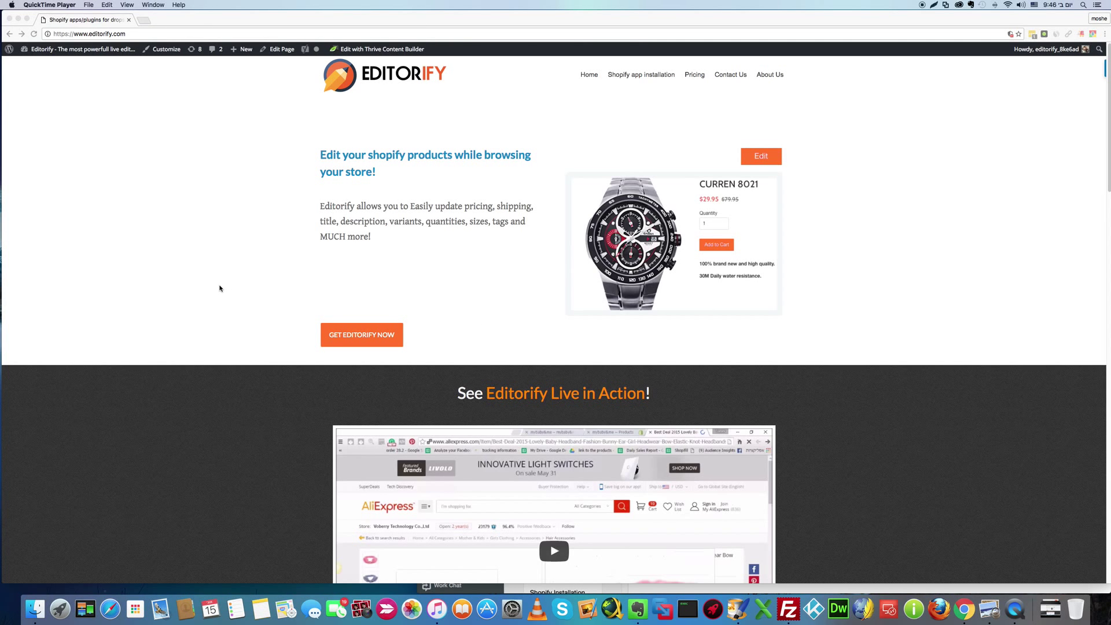
# Step: Go to the babyl.myshopify.com store and open Baby Dress Casual Clothes from its catalog
pyautogui.click(145, 21)
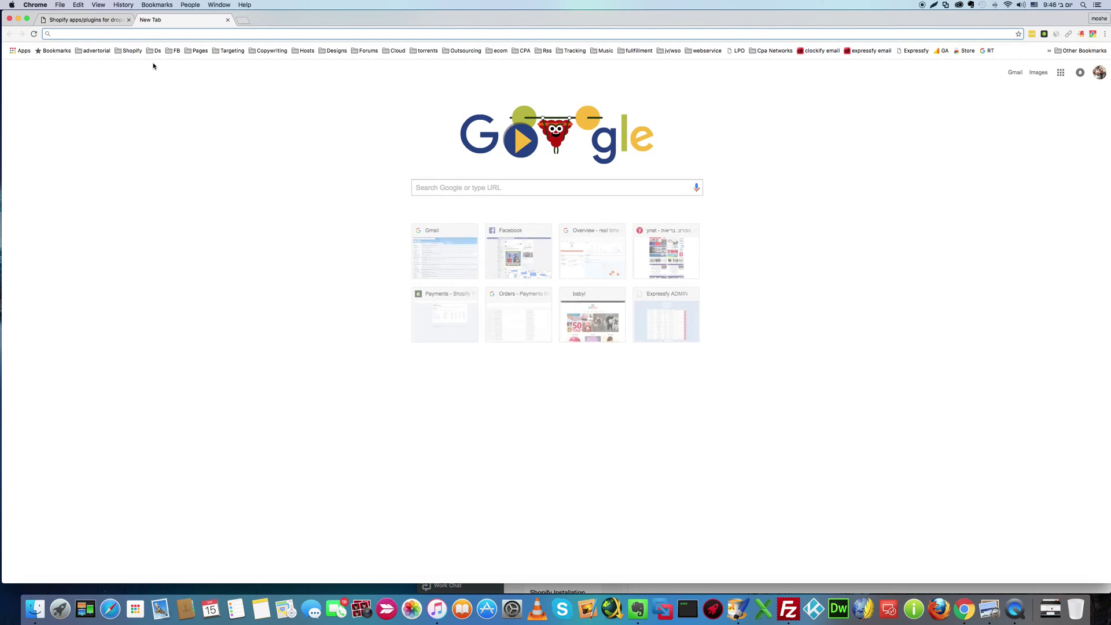
pyautogui.write('baby')
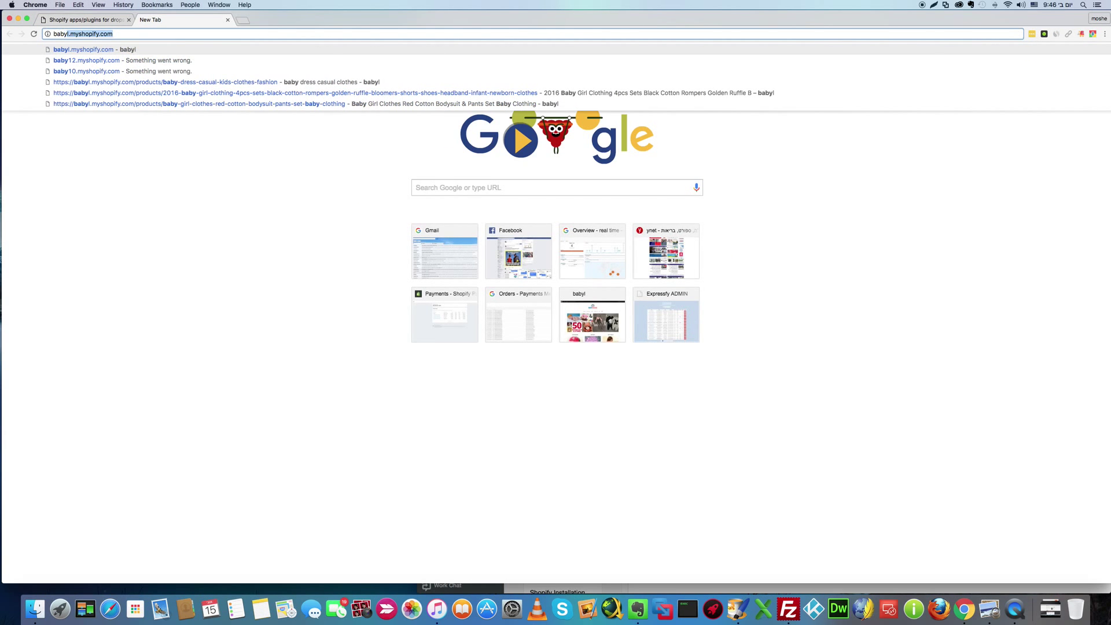
pyautogui.press('Return')
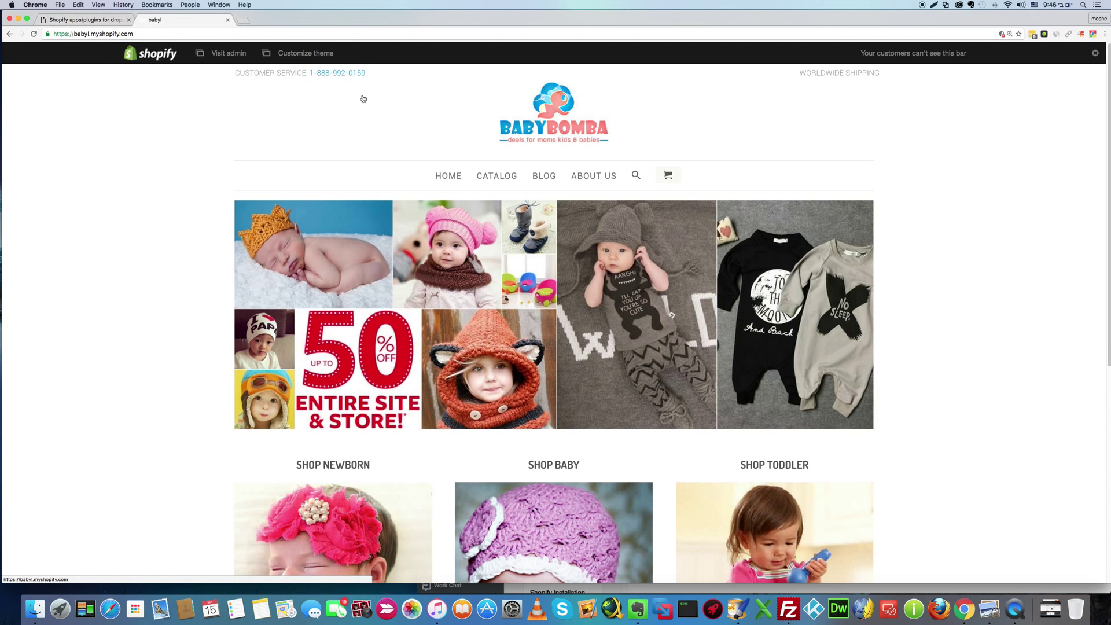
pyautogui.click(497, 176)
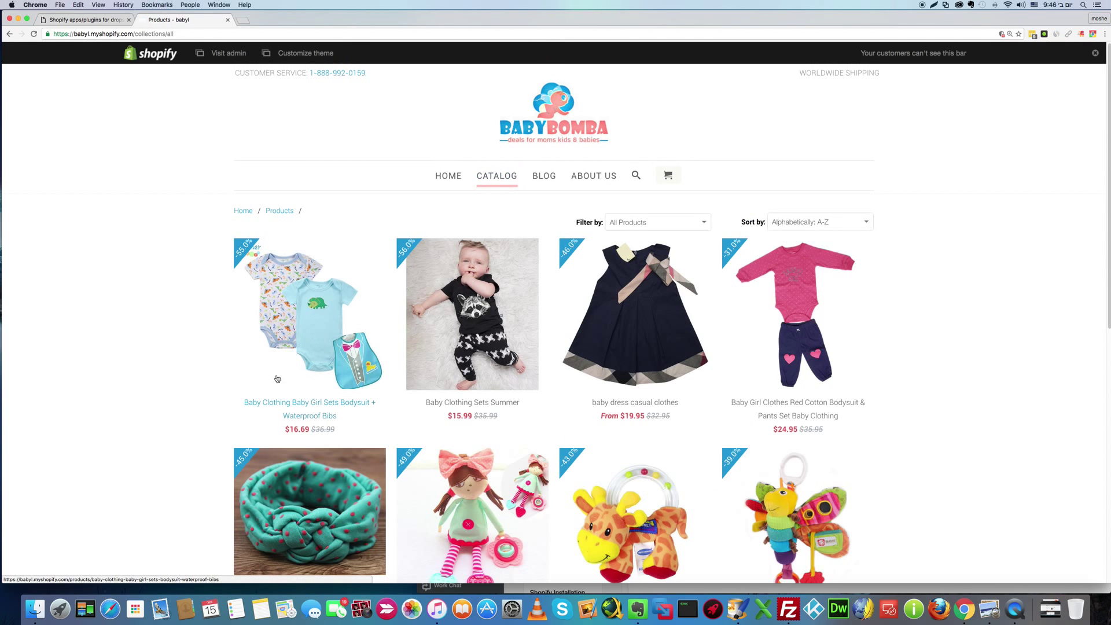
pyautogui.click(640, 342)
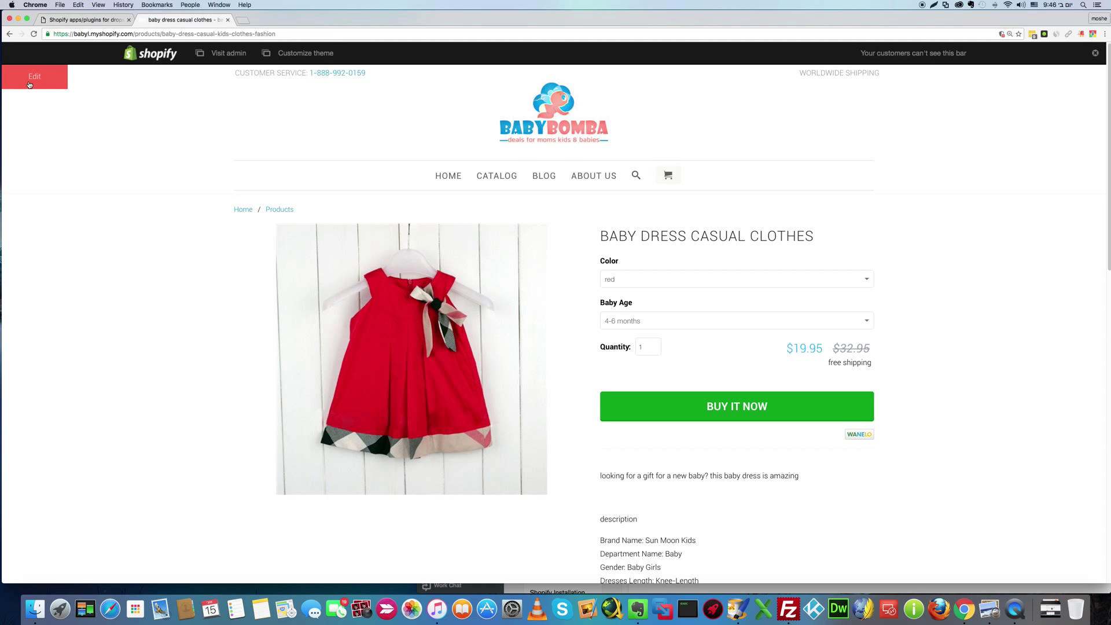
# Step: In the product's Edit form, delete the intro lines through 'description' so it begins with Brand Name
pyautogui.click(30, 83)
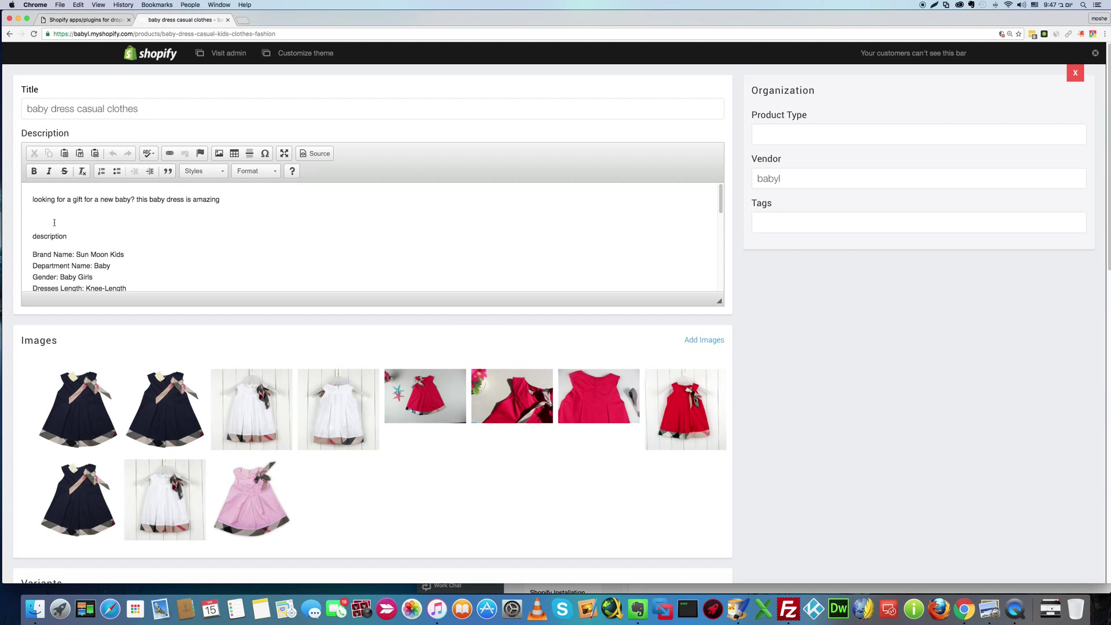
pyautogui.moveTo(74, 236); pyautogui.dragTo(27, 196)
pyautogui.press('BackSpace')
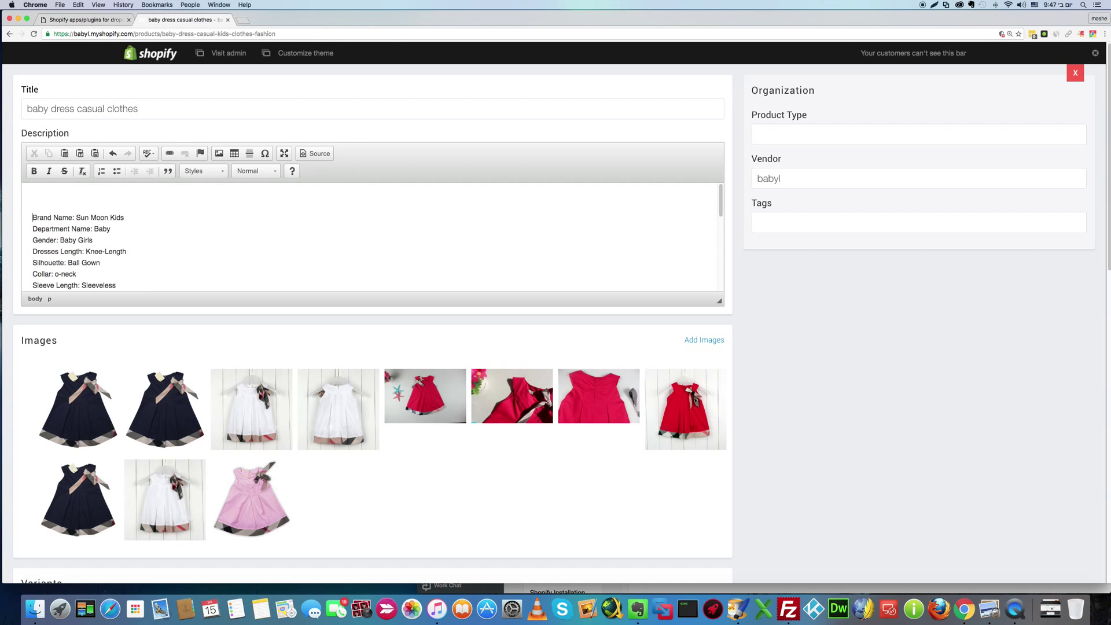
pyautogui.press('Delete')
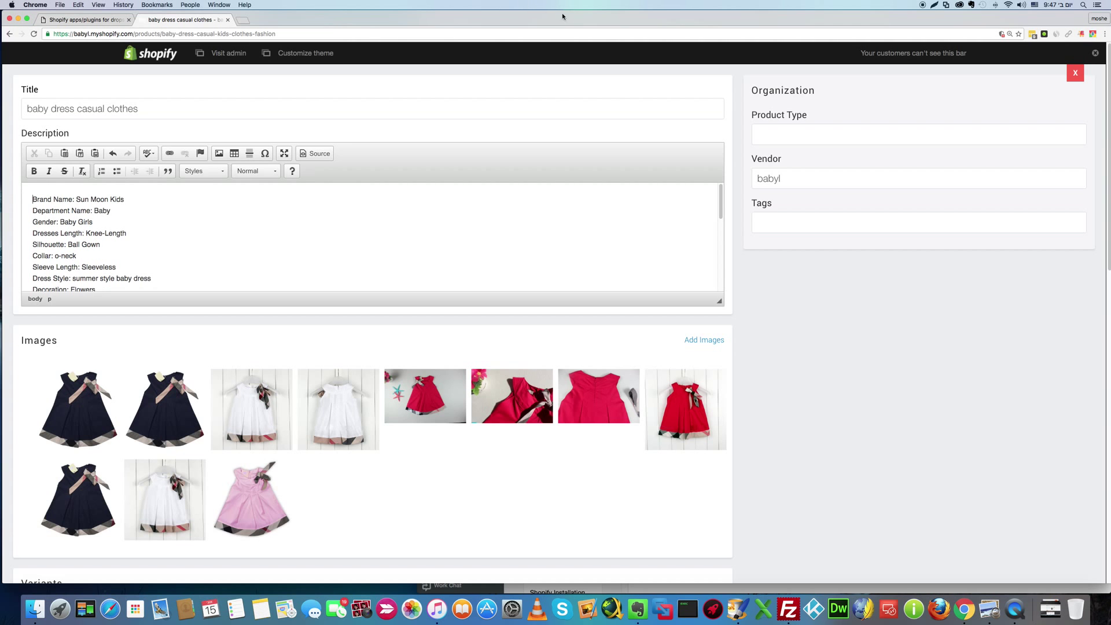
pyautogui.scroll(-5, 514, 203)
pyautogui.scroll(-5, 513, 204)
pyautogui.scroll(-5, 590, 261)
pyautogui.scroll(-8, 617, 272)
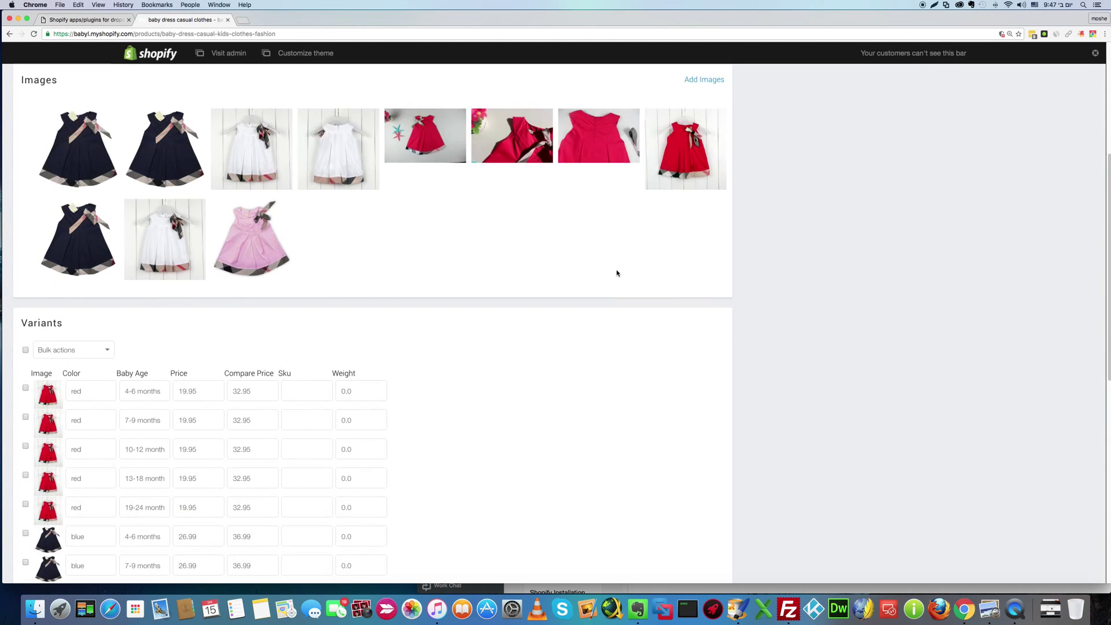
pyautogui.scroll(-5, 617, 273)
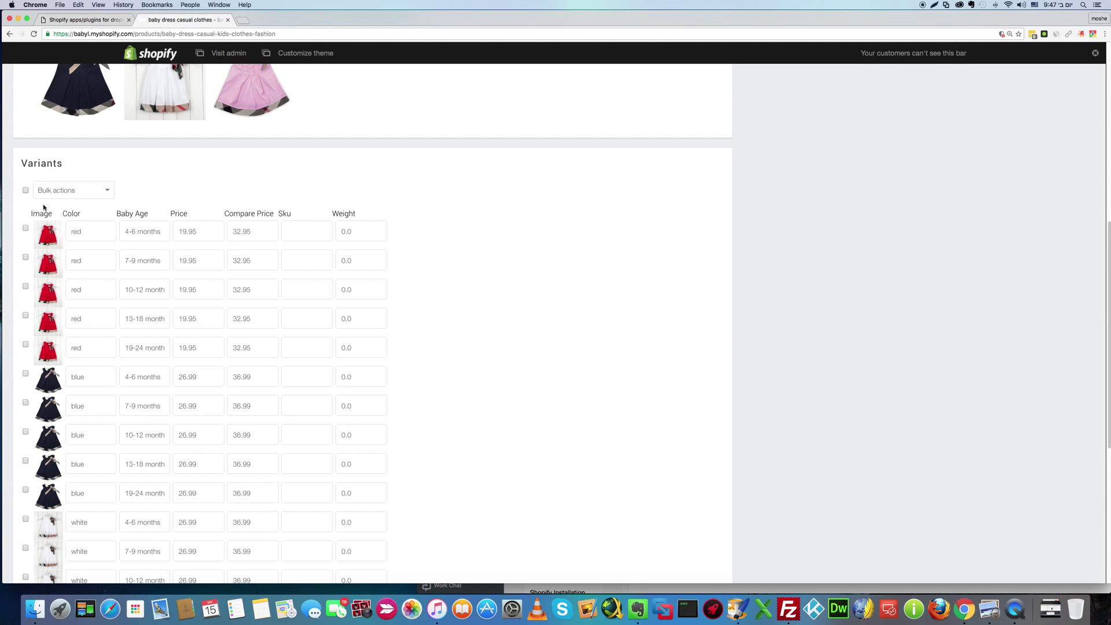
# Step: Select the red 4-6, 7-9, 10-12, 13-18 and 19-24 month variants and show Bulk actions
pyautogui.click(25, 230)
pyautogui.click(26, 259)
pyautogui.click(26, 287)
pyautogui.click(25, 316)
pyautogui.click(26, 345)
pyautogui.click(68, 190)
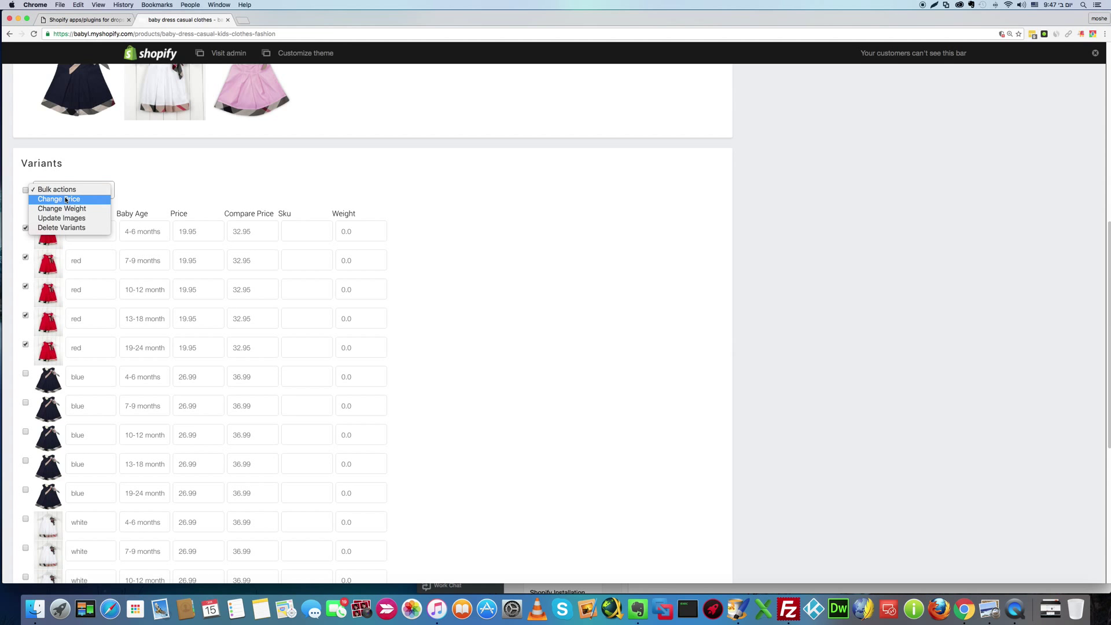
# Step: Bulk-change the selected red variants to price 26.99 and compare price 36.99
pyautogui.click(60, 199)
pyautogui.click(287, 186)
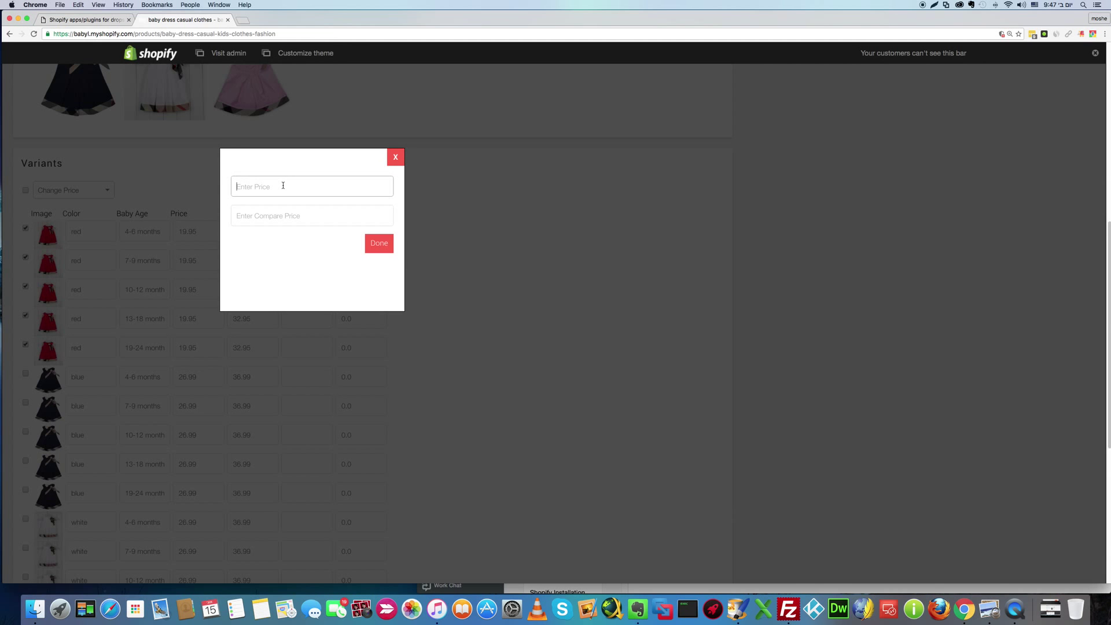
pyautogui.write('26.99')
pyautogui.press('Tab')
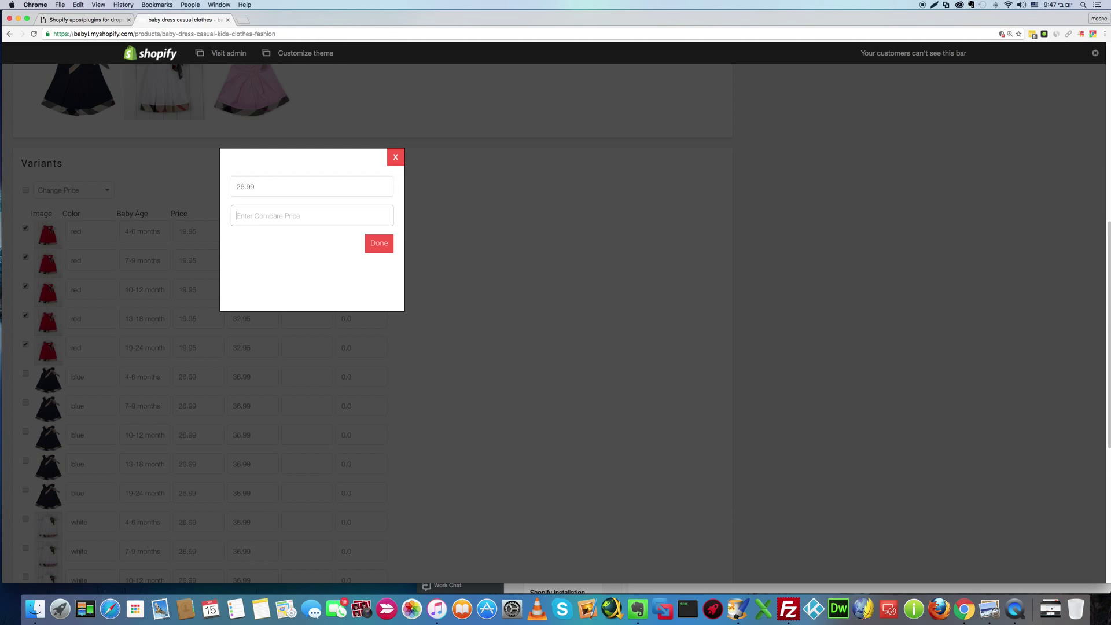
pyautogui.write('36.99')
pyautogui.click(379, 243)
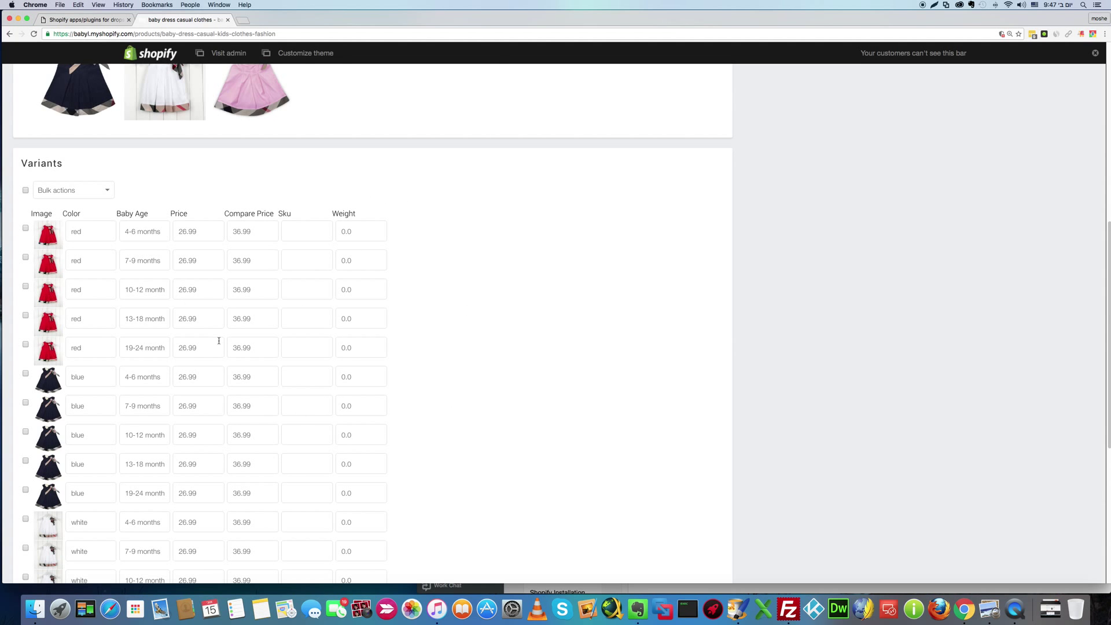
pyautogui.scroll(-10, 381, 372)
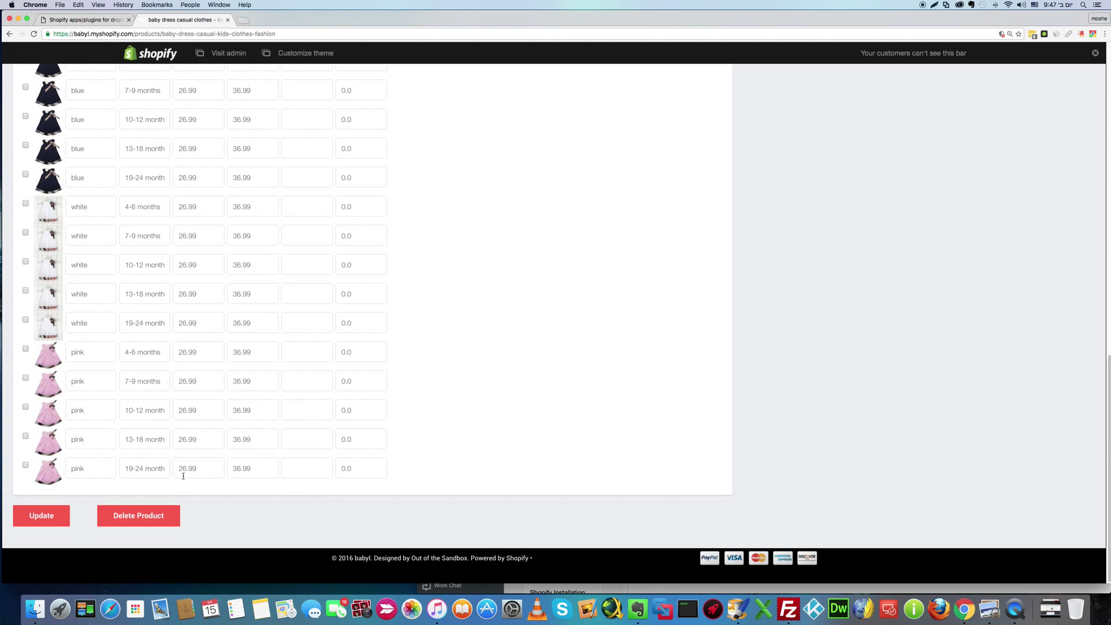
# Step: Submit the product edits with the Update button at the bottom of the form
pyautogui.click(51, 516)
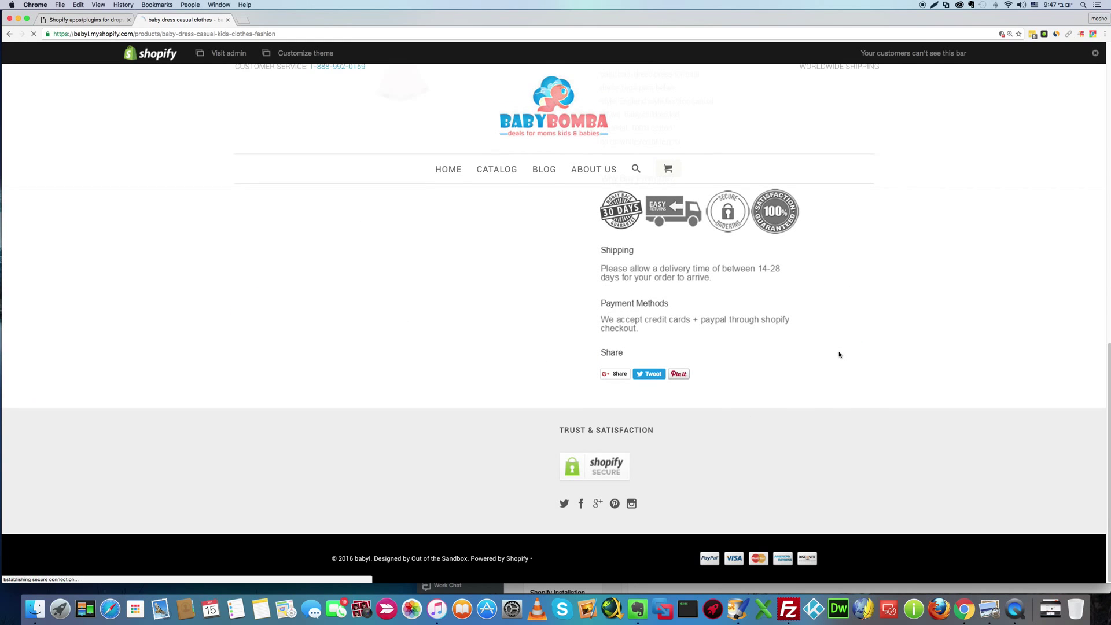
pyautogui.scroll(5, 835, 355)
pyautogui.scroll(5, 833, 355)
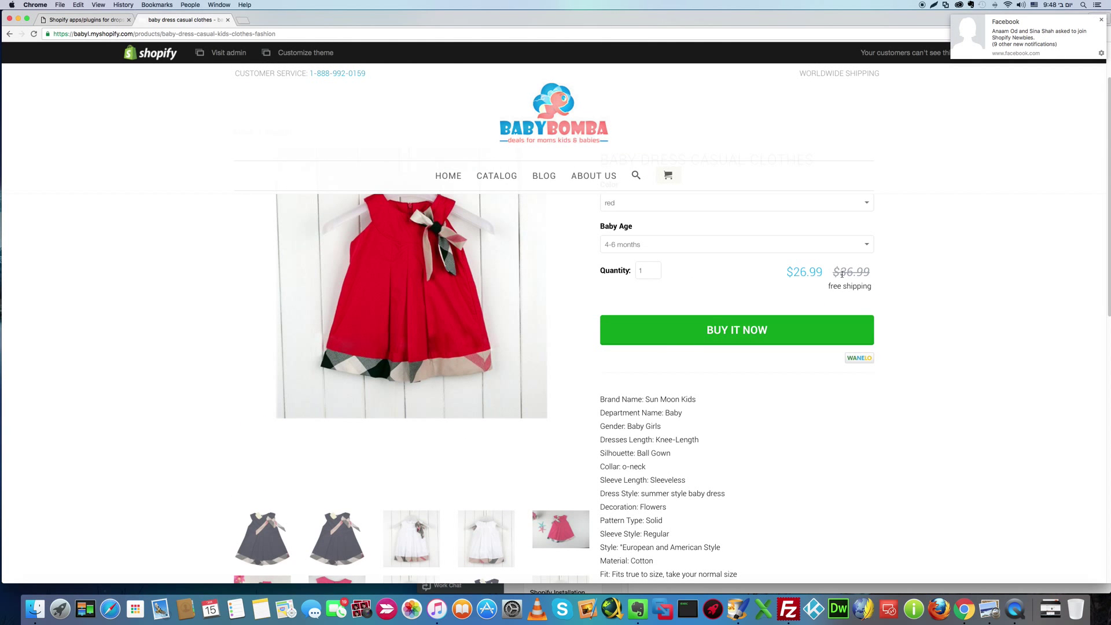